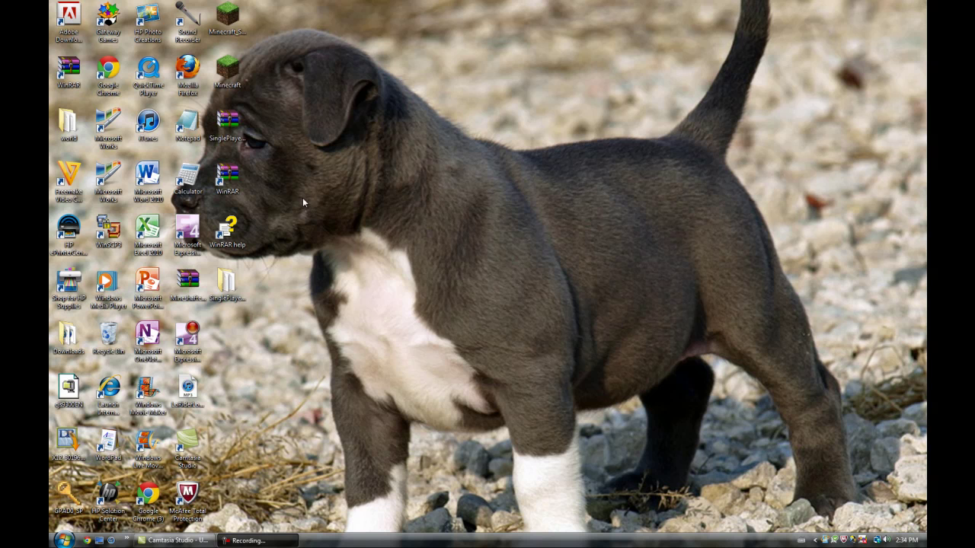
{"action": "right_click", "coordinate": [237, 137]}
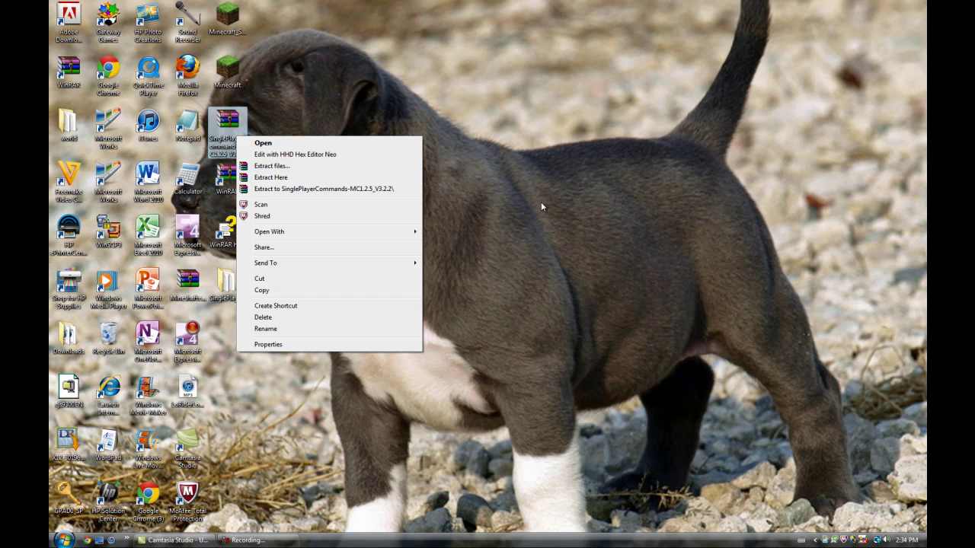
{"action": "left_click", "coordinate": [307, 166]}
{"action": "left_click_drag", "start_coordinate": [259, 309], "coordinate": [215, 282]}
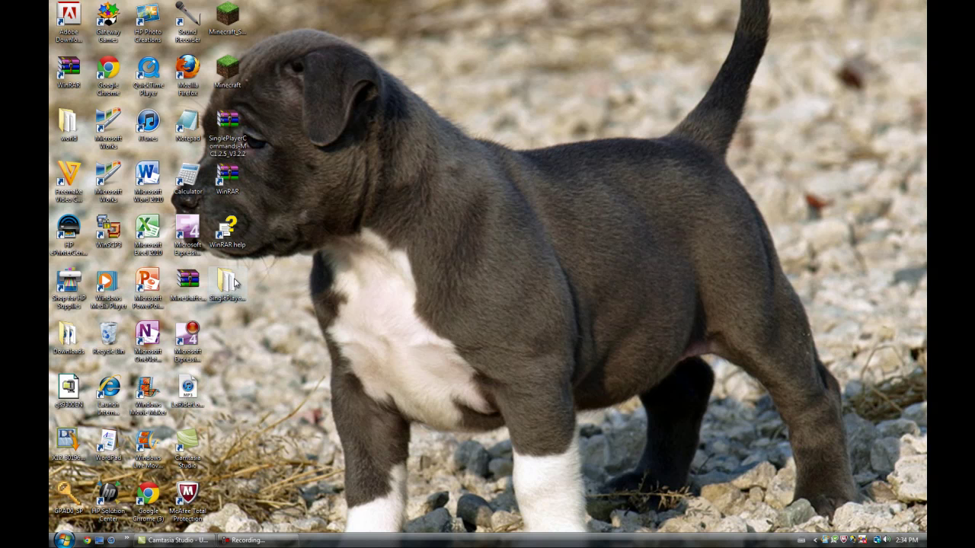
Go to %appdata%, enter the bin folder inside .minecraft, and open the minecraft archive in WinRAR
{"action": "left_click", "coordinate": [62, 540]}
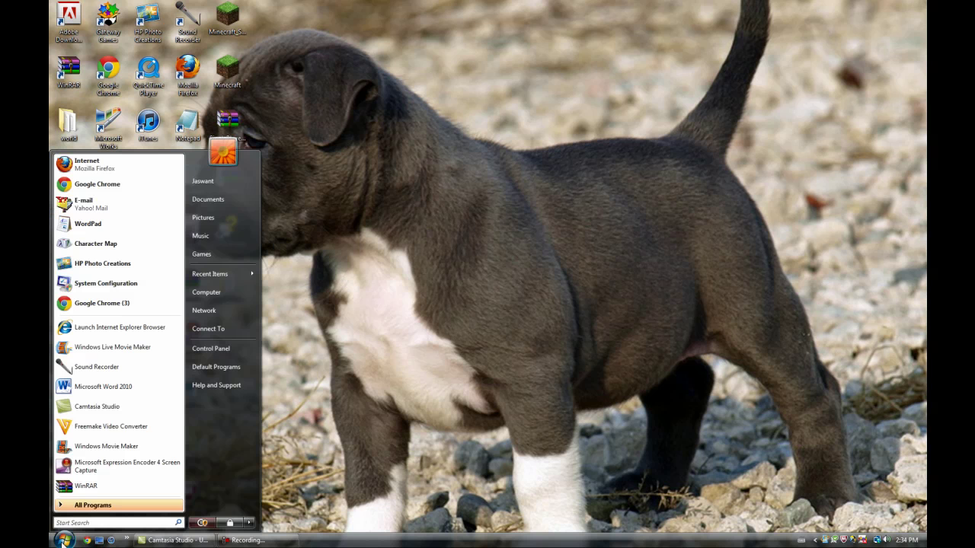
{"action": "type", "text": "%appdata%"}
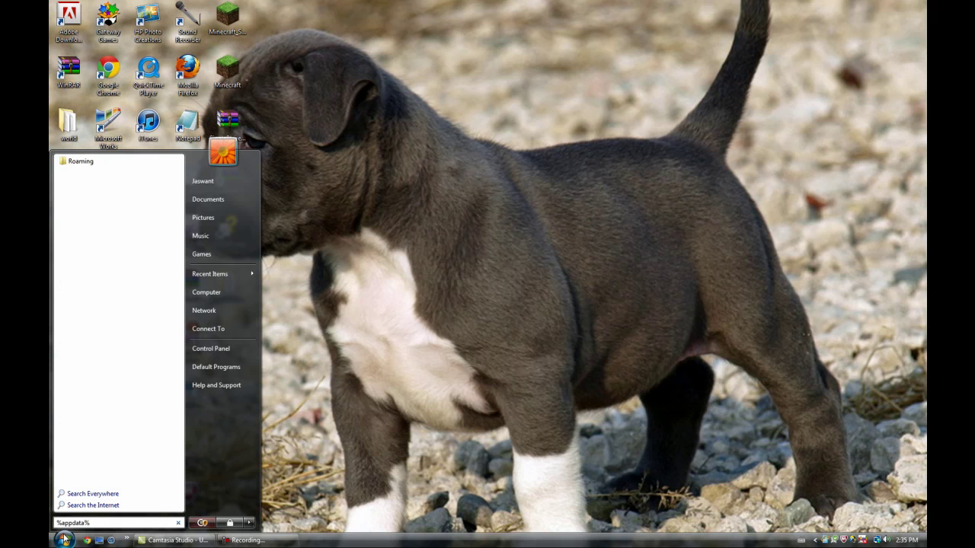
{"action": "key", "text": "Return"}
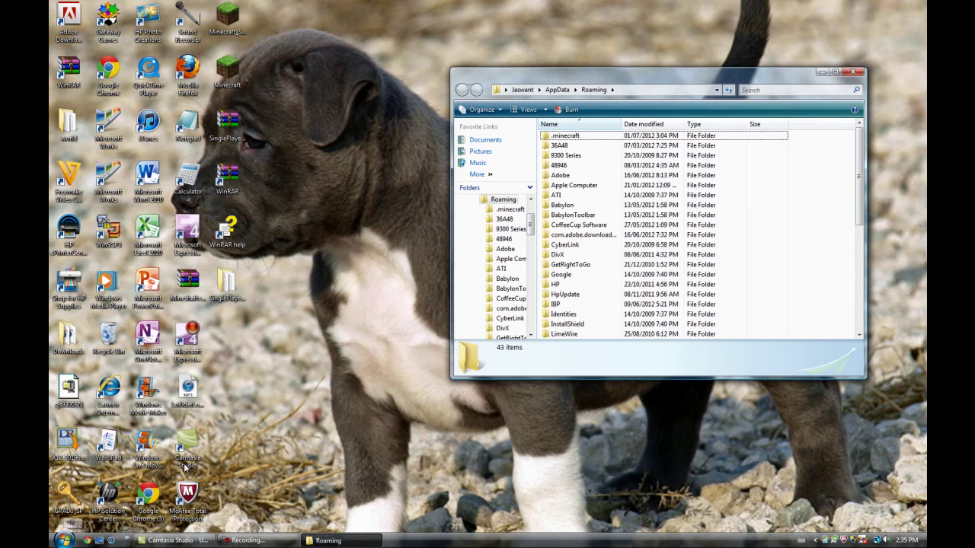
{"action": "double_click", "coordinate": [609, 137]}
{"action": "double_click", "coordinate": [609, 138]}
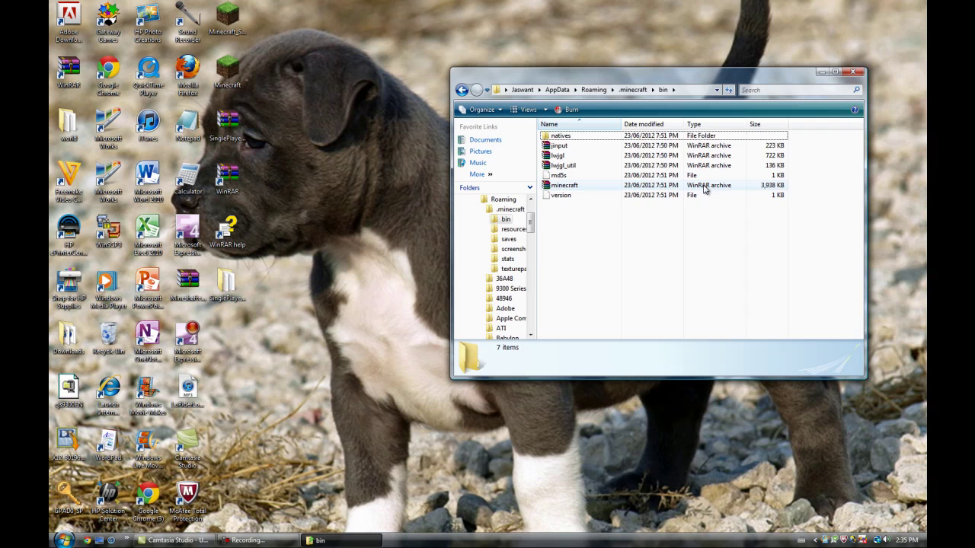
{"action": "left_click", "coordinate": [626, 185]}
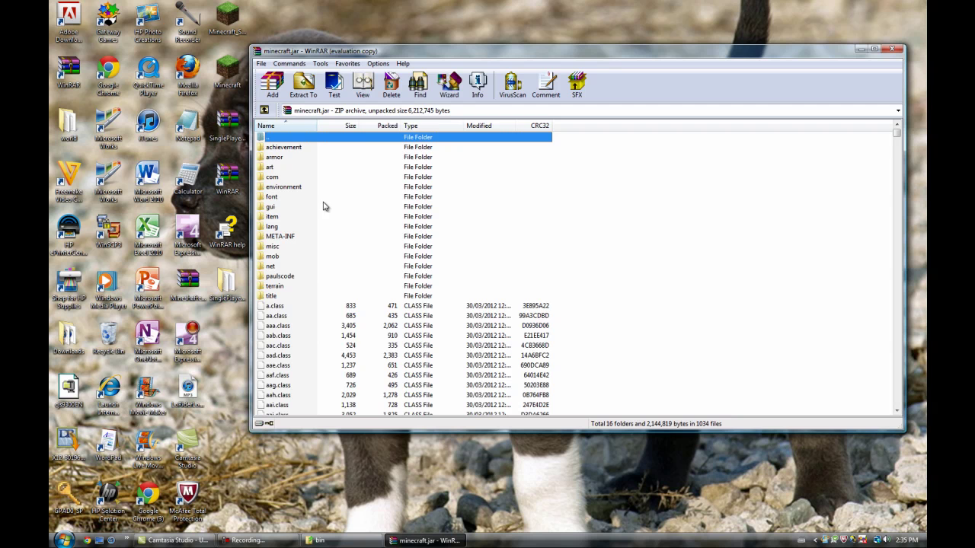
Delete the META-INF folder from minecraft.jar
{"action": "right_click", "coordinate": [287, 239]}
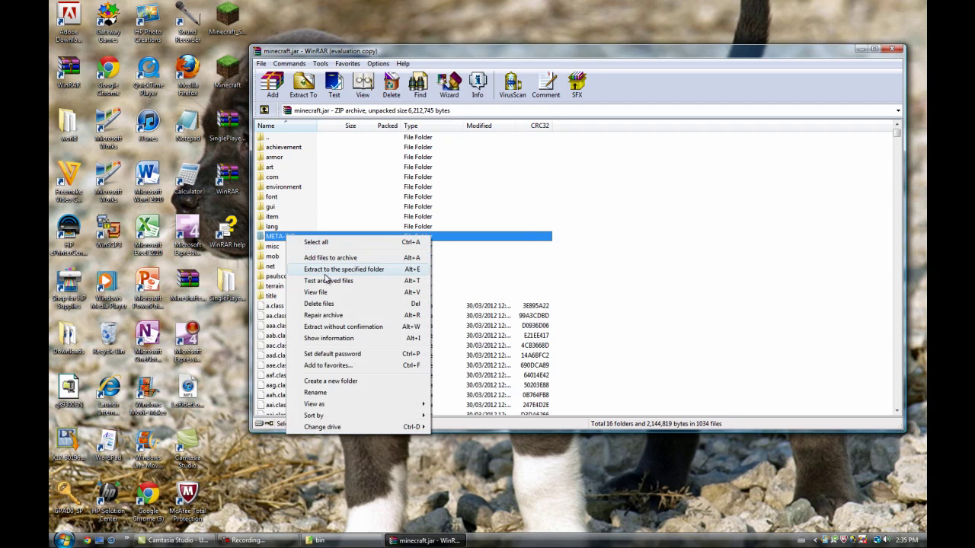
{"action": "left_click", "coordinate": [276, 242]}
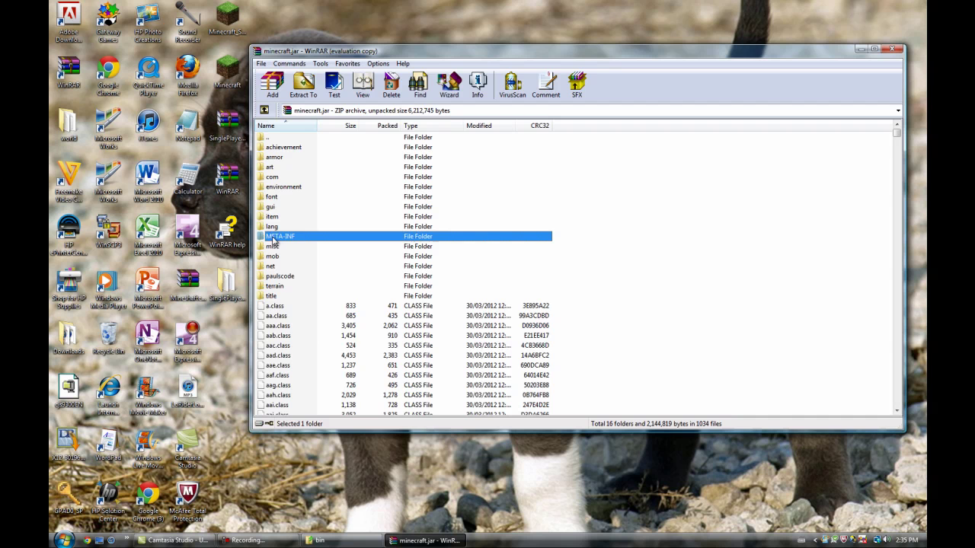
{"action": "left_click", "coordinate": [301, 237]}
{"action": "right_click", "coordinate": [312, 239]}
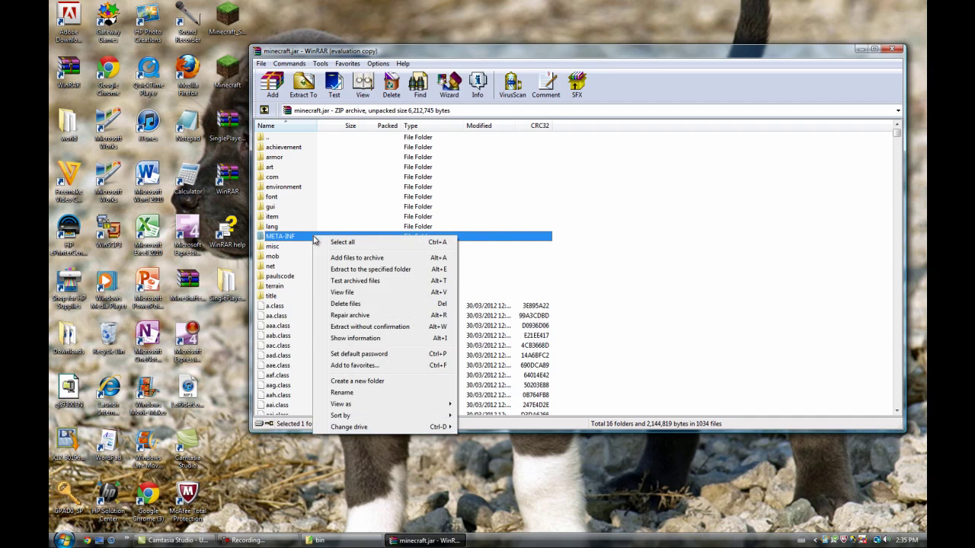
{"action": "left_click", "coordinate": [364, 302]}
{"action": "left_click", "coordinate": [496, 306]}
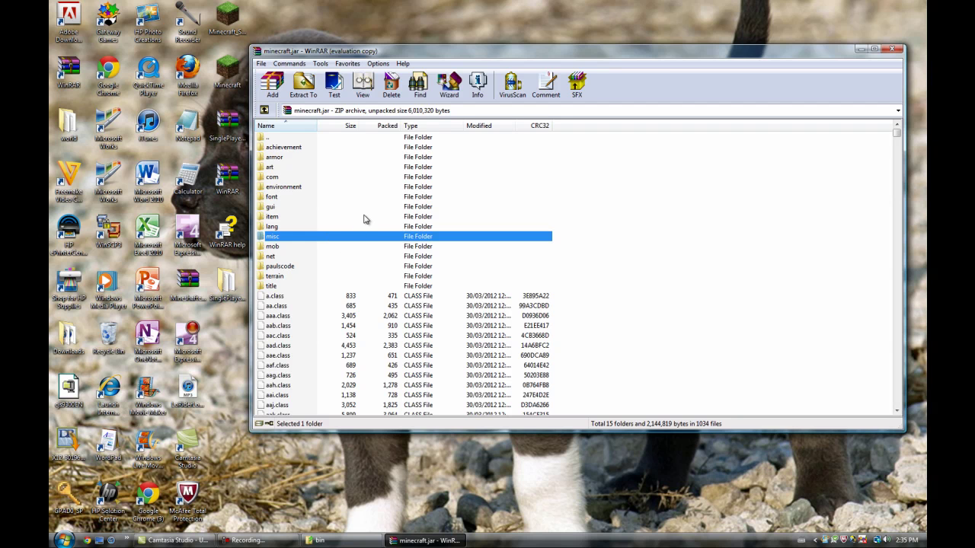
Open the SinglePlayerCommands-MC1.2.5_V3.2.2 archive from the desktop and delete readme.txt from it
{"action": "double_click", "coordinate": [235, 132]}
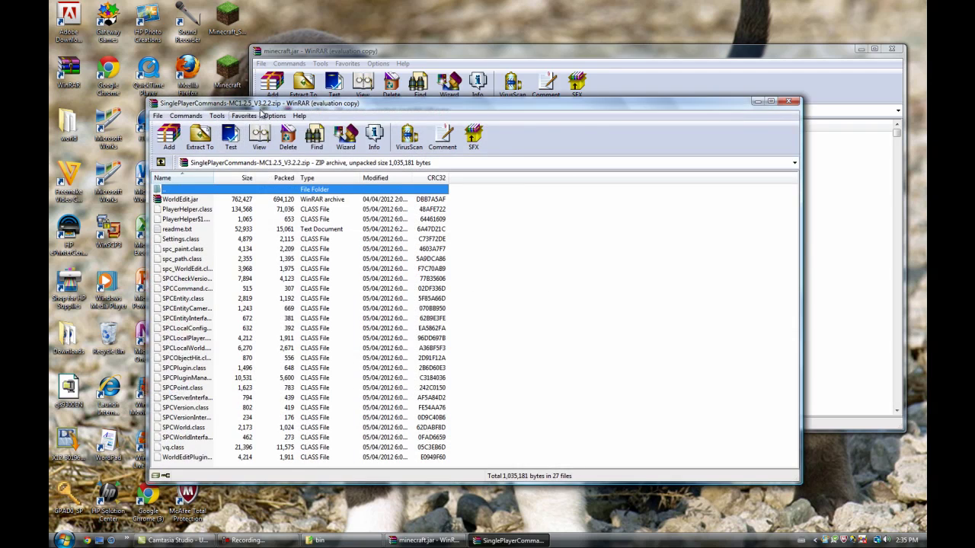
{"action": "left_click_drag", "start_coordinate": [265, 105], "coordinate": [516, 40]}
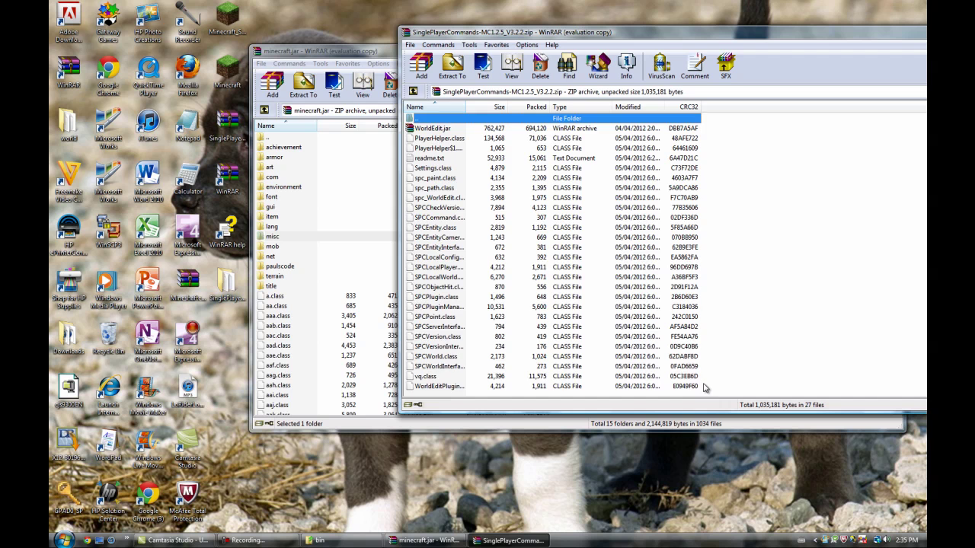
{"action": "left_click_drag", "start_coordinate": [701, 388], "coordinate": [498, 141]}
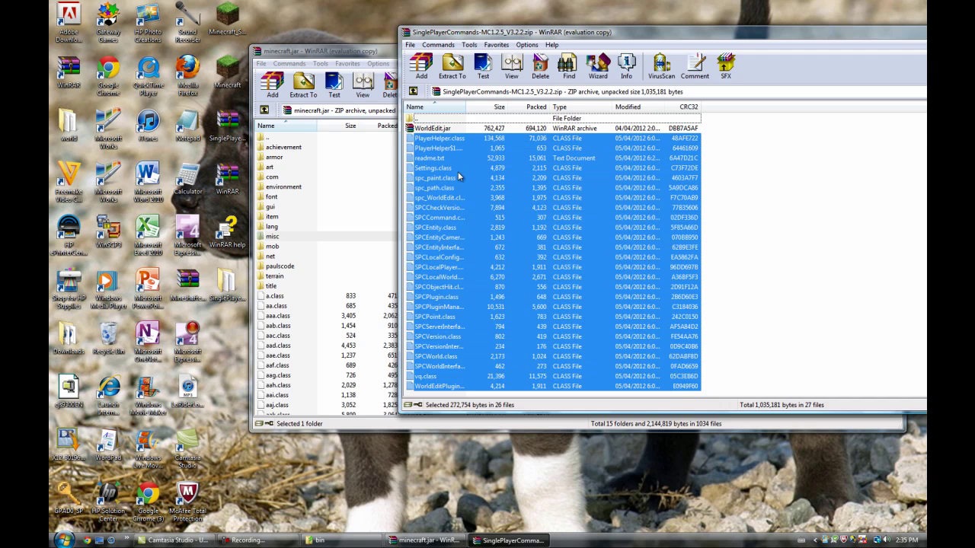
{"action": "left_click", "coordinate": [786, 167]}
{"action": "right_click", "coordinate": [438, 161]}
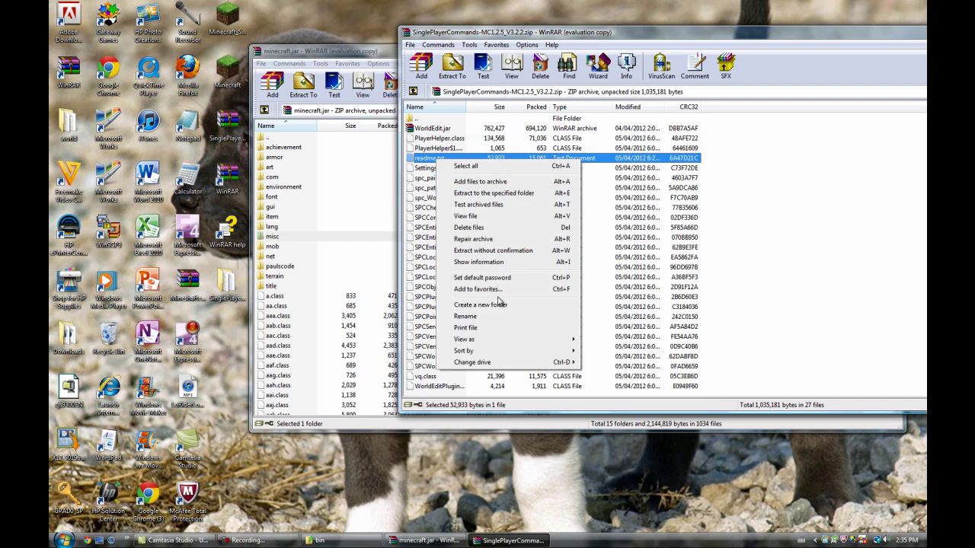
{"action": "left_click", "coordinate": [506, 228]}
{"action": "left_click", "coordinate": [499, 306]}
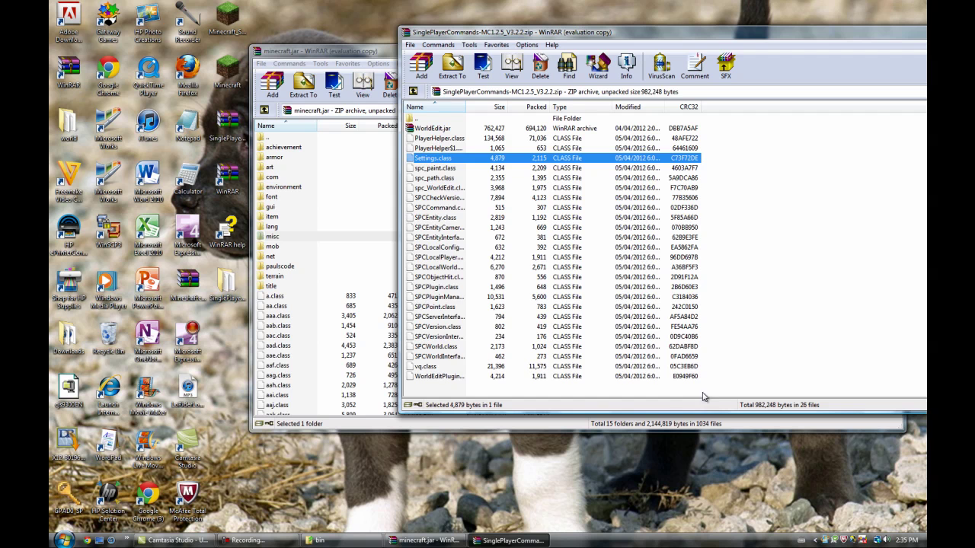
Add all class files from the SinglePlayerCommands archive, leaving out WorldEdit.jar, to minecraft.jar with the default archiving settings
{"action": "left_click_drag", "start_coordinate": [714, 380], "coordinate": [545, 146]}
{"action": "right_click", "coordinate": [545, 146]}
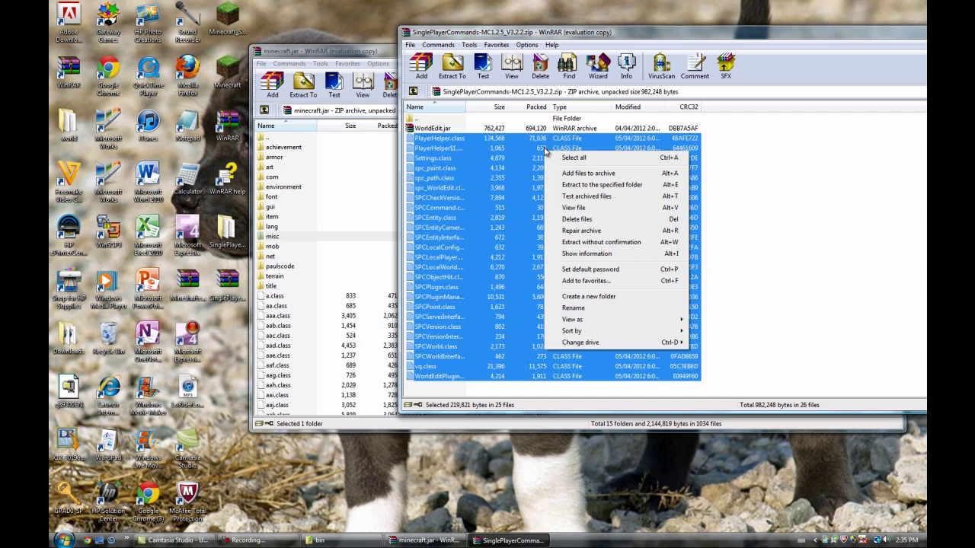
{"action": "right_click", "coordinate": [500, 249]}
{"action": "right_click", "coordinate": [327, 256]}
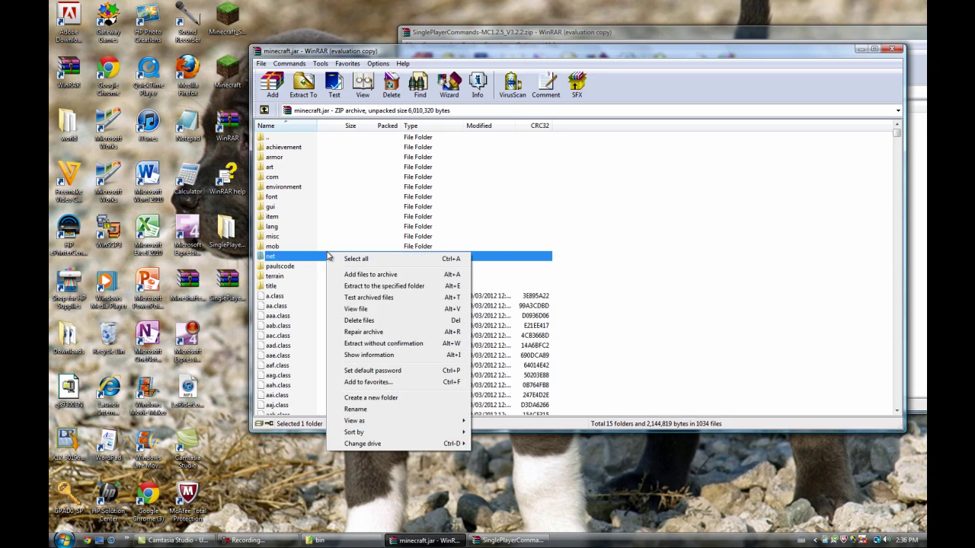
{"action": "left_click", "coordinate": [729, 36]}
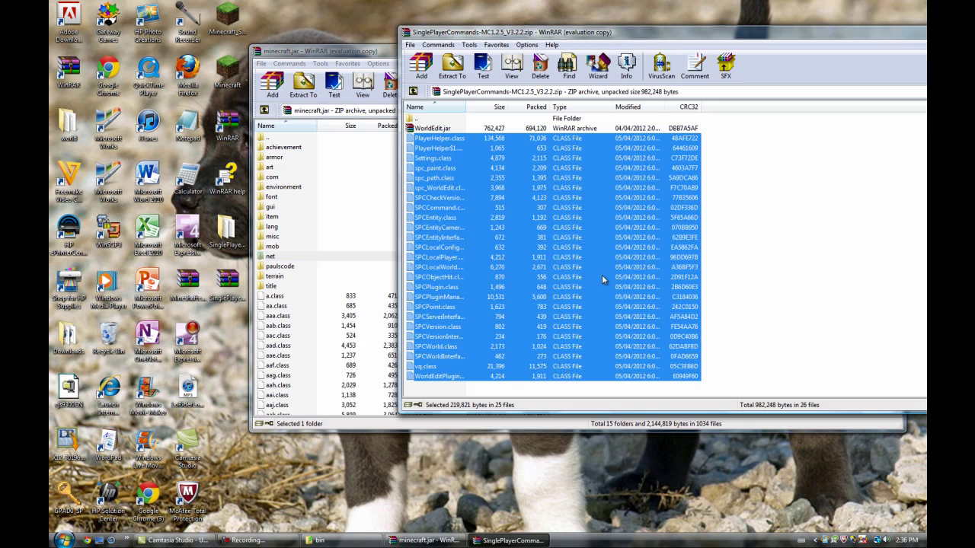
{"action": "left_click_drag", "start_coordinate": [601, 280], "coordinate": [359, 294]}
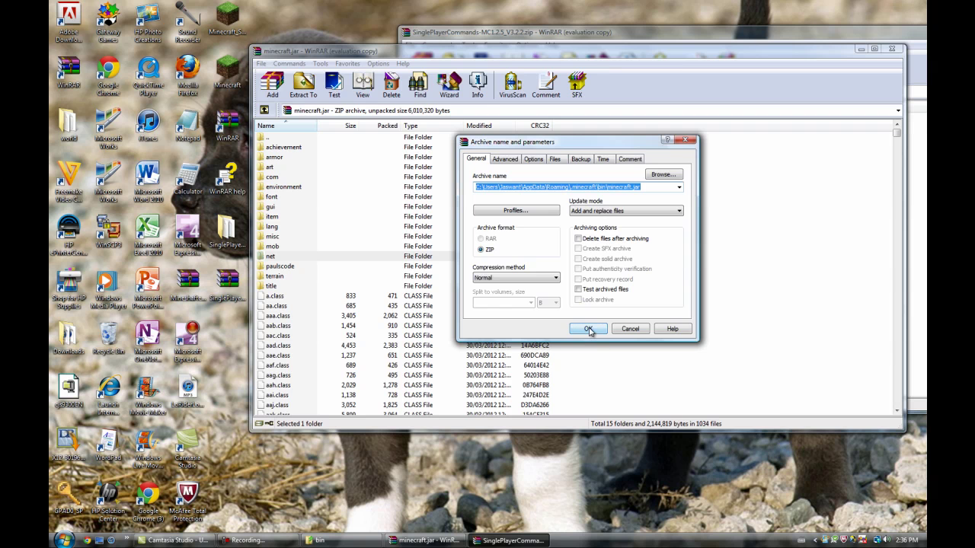
{"action": "left_click", "coordinate": [589, 330]}
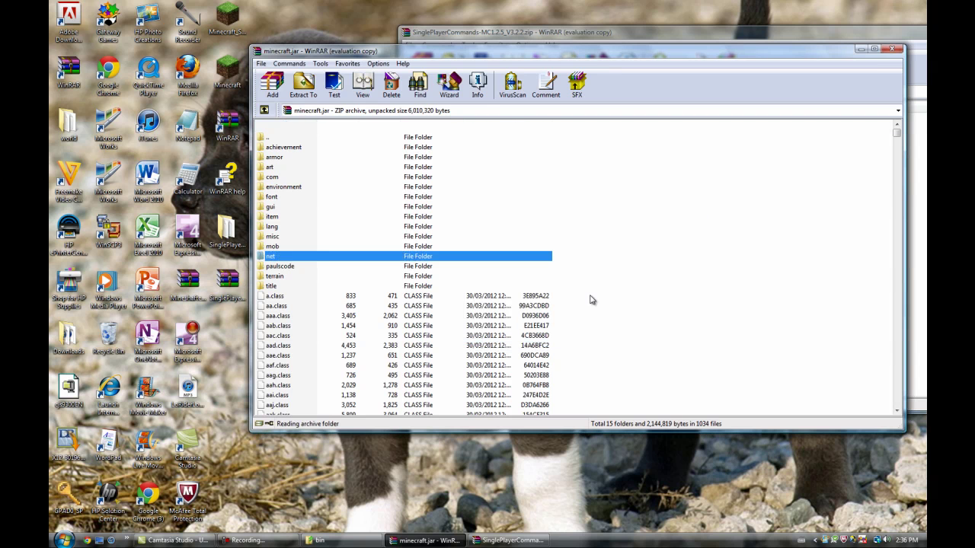
Copy WorldEdit.jar from the SinglePlayerCommands archive into the .minecraft bin folder and close the folder and mod archive windows
{"action": "left_click_drag", "start_coordinate": [576, 61], "coordinate": [552, 123]}
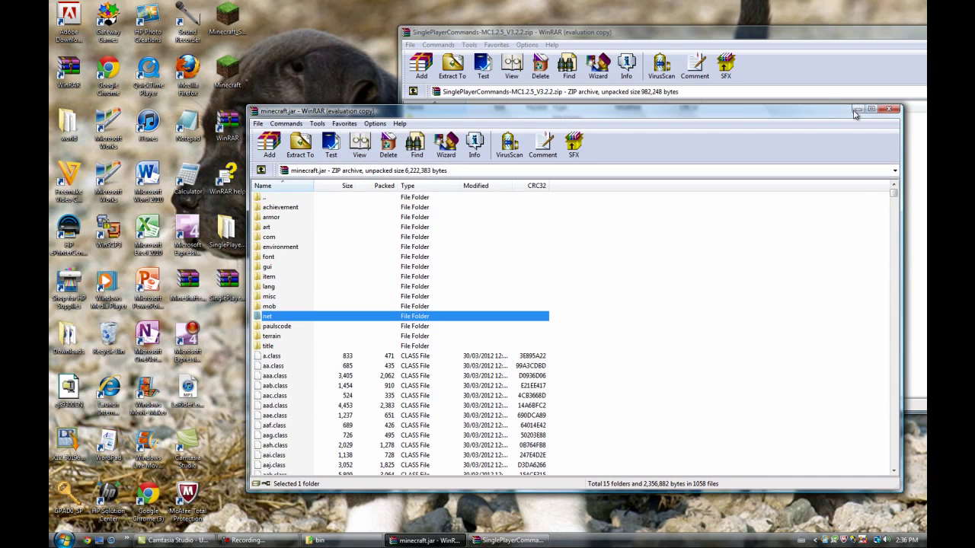
{"action": "left_click", "coordinate": [855, 115]}
{"action": "key", "text": "alt+Tab"}
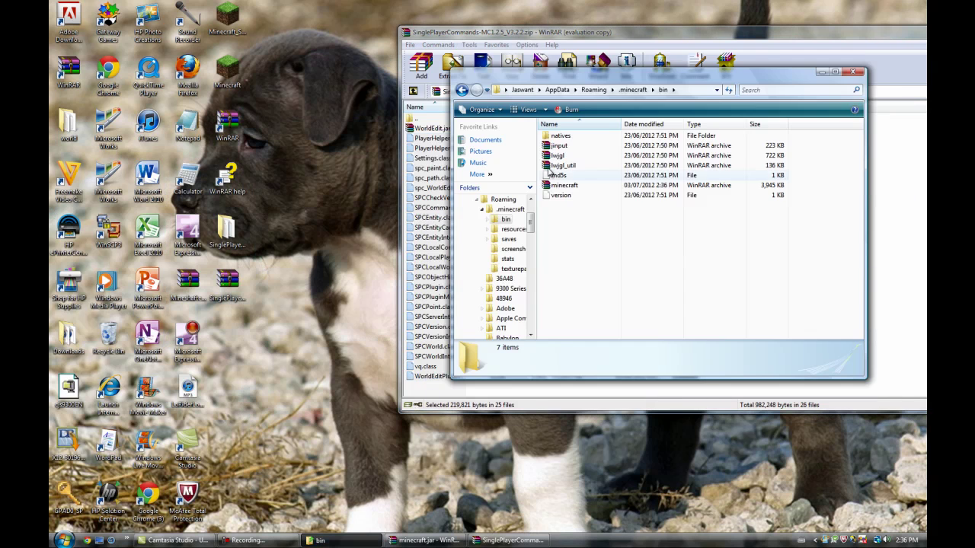
{"action": "left_click_drag", "start_coordinate": [575, 90], "coordinate": [226, 132]}
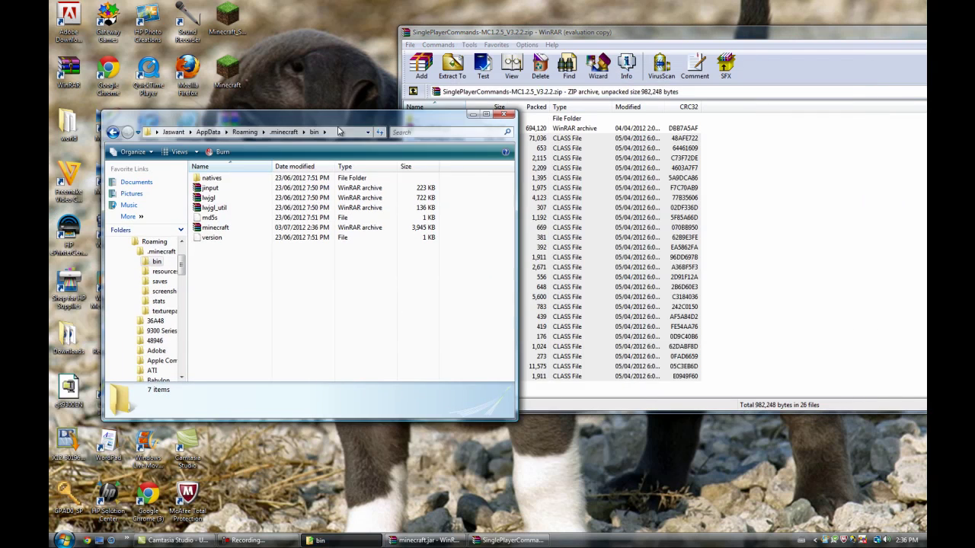
{"action": "left_click", "coordinate": [558, 129]}
{"action": "left_click_drag", "start_coordinate": [561, 131], "coordinate": [293, 274]}
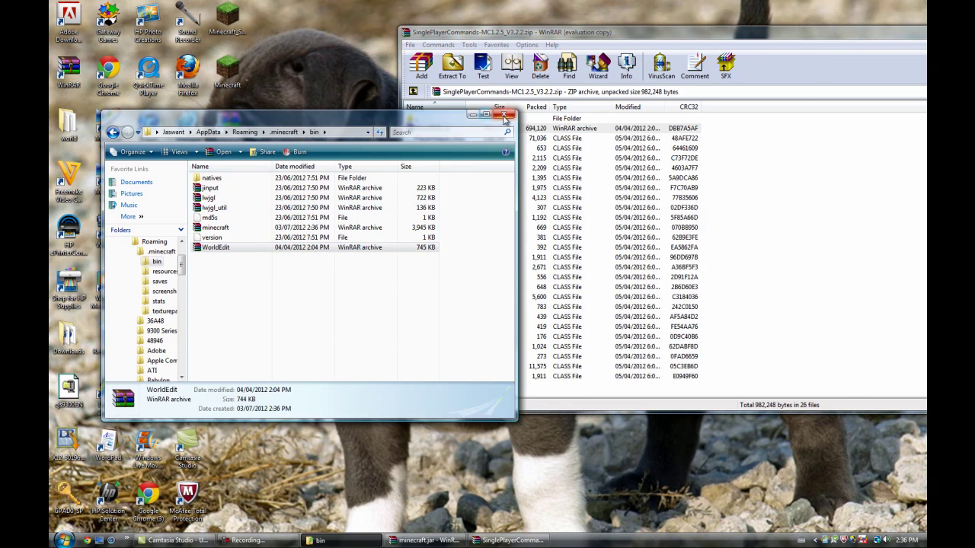
{"action": "left_click", "coordinate": [504, 114]}
{"action": "left_click_drag", "start_coordinate": [587, 36], "coordinate": [381, 46]}
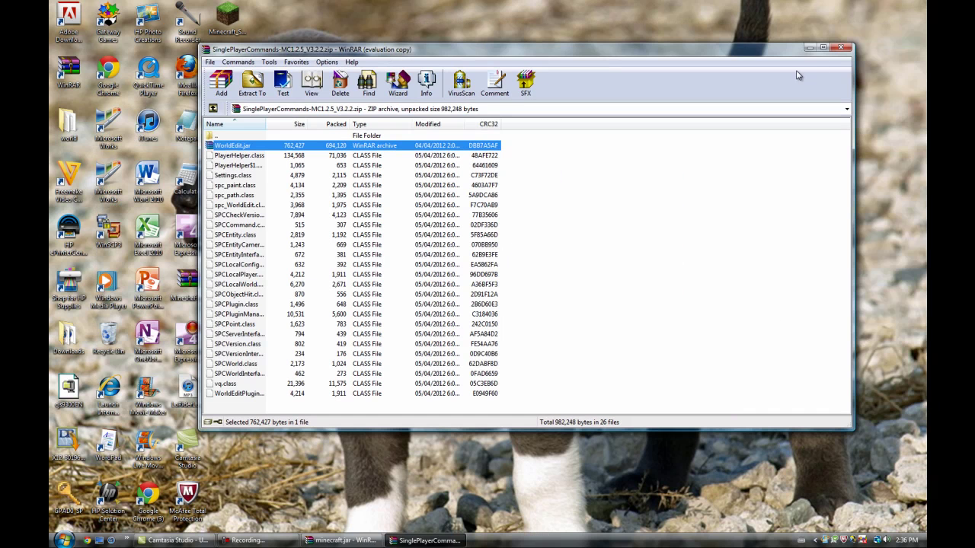
{"action": "left_click", "coordinate": [851, 43]}
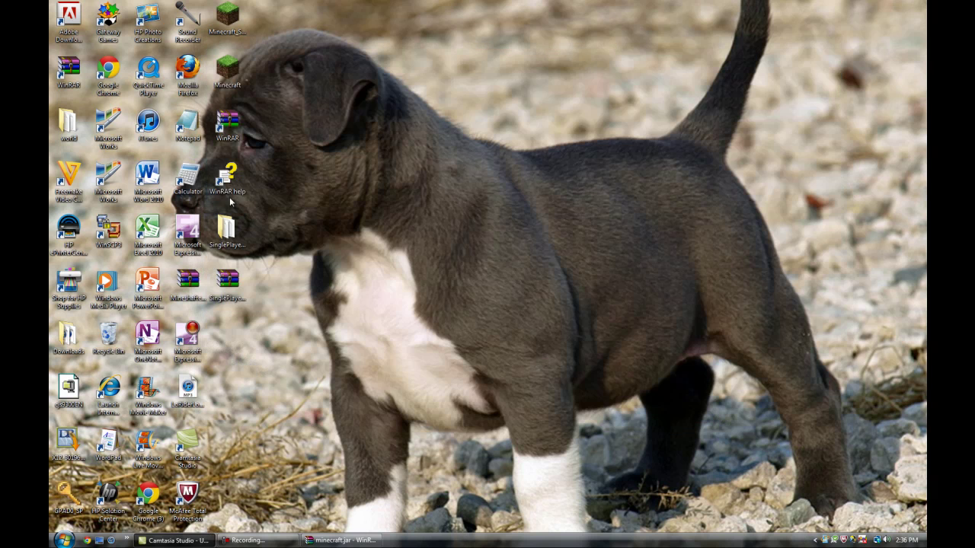
Launch Minecraft from the desktop, allow it to run, log in with the saved account, and maximize the game window
{"action": "double_click", "coordinate": [228, 69]}
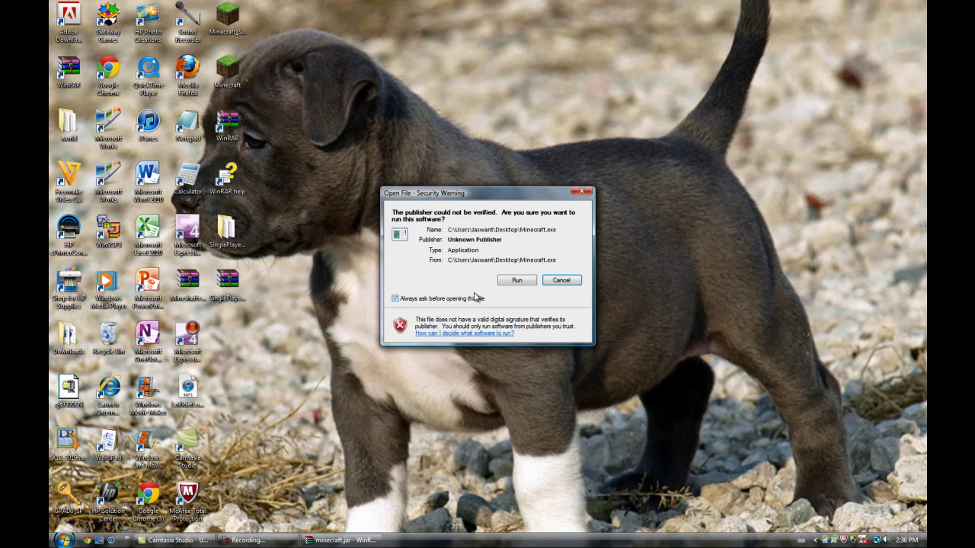
{"action": "left_click", "coordinate": [524, 282]}
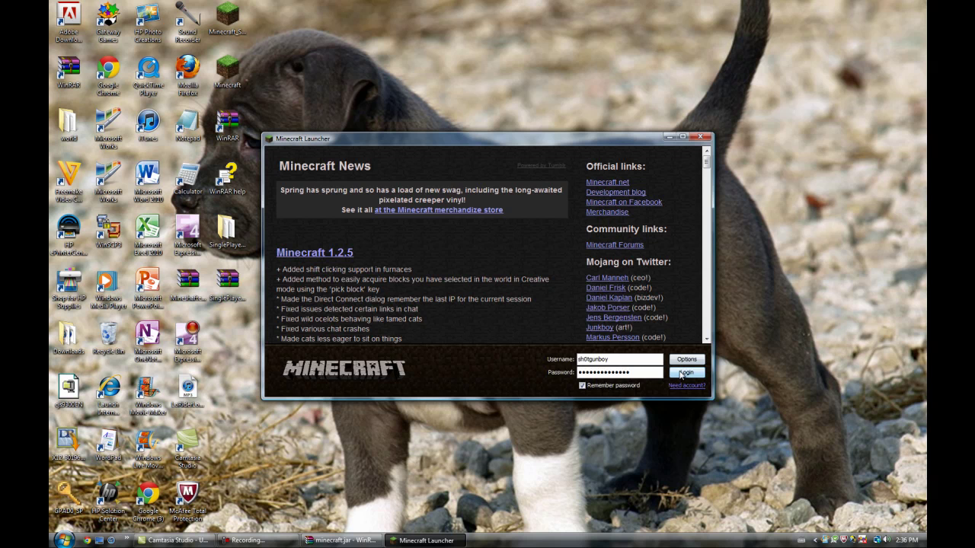
{"action": "left_click", "coordinate": [680, 374]}
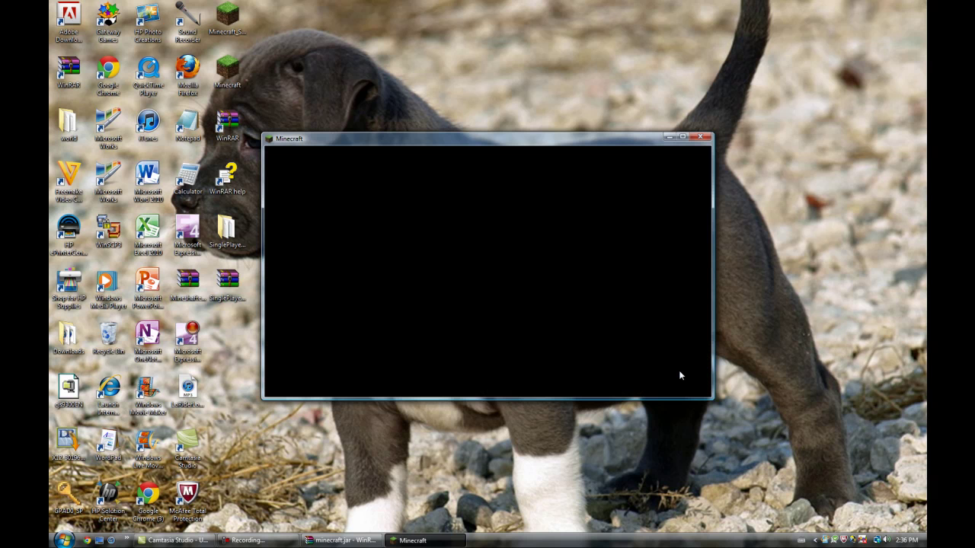
{"action": "left_click", "coordinate": [685, 140]}
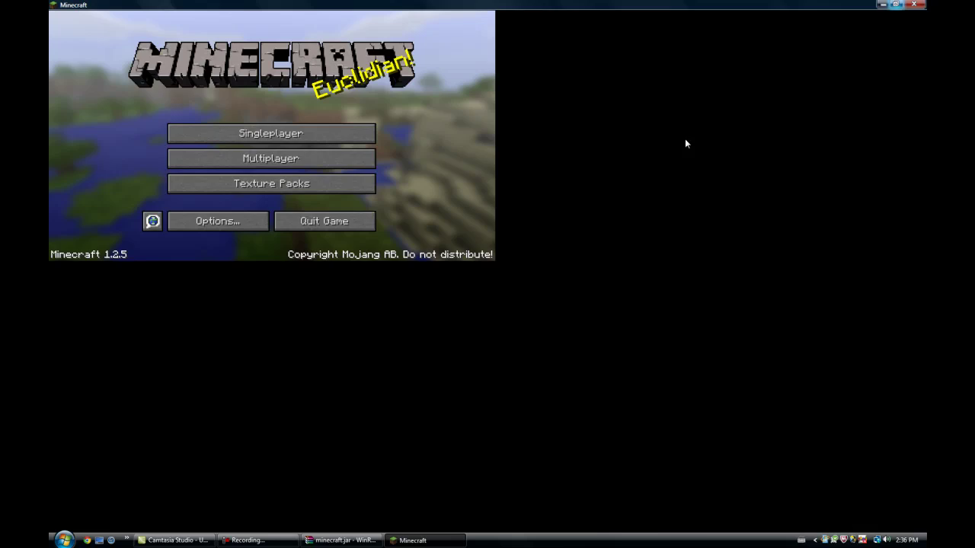
Load the singleplayer world "New Worldreall" and start moving around in it
{"action": "left_click", "coordinate": [543, 259]}
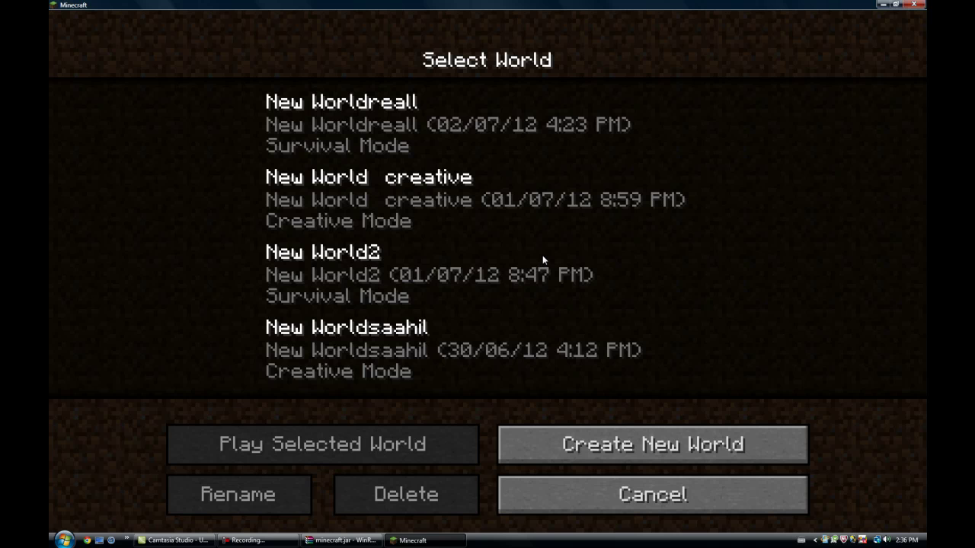
{"action": "left_click", "coordinate": [470, 133]}
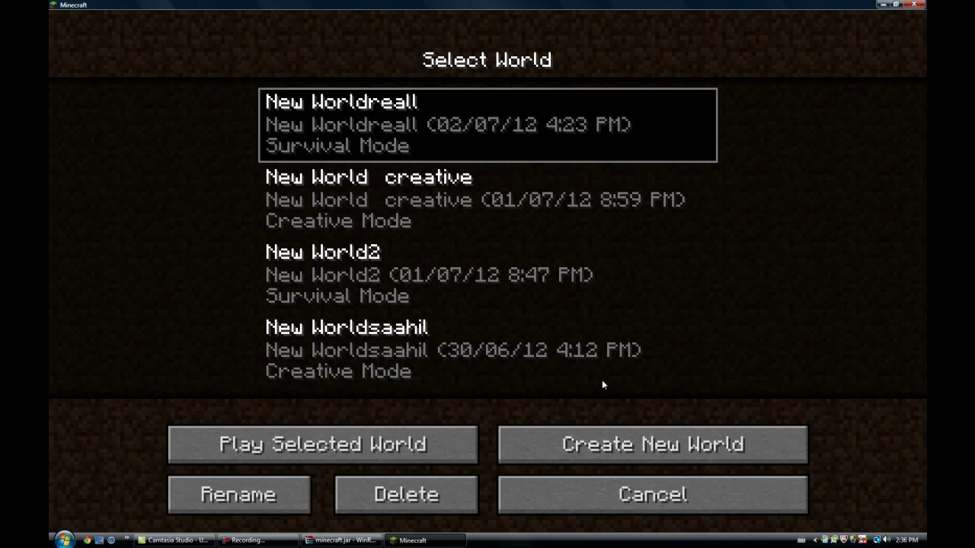
{"action": "left_click", "coordinate": [425, 442]}
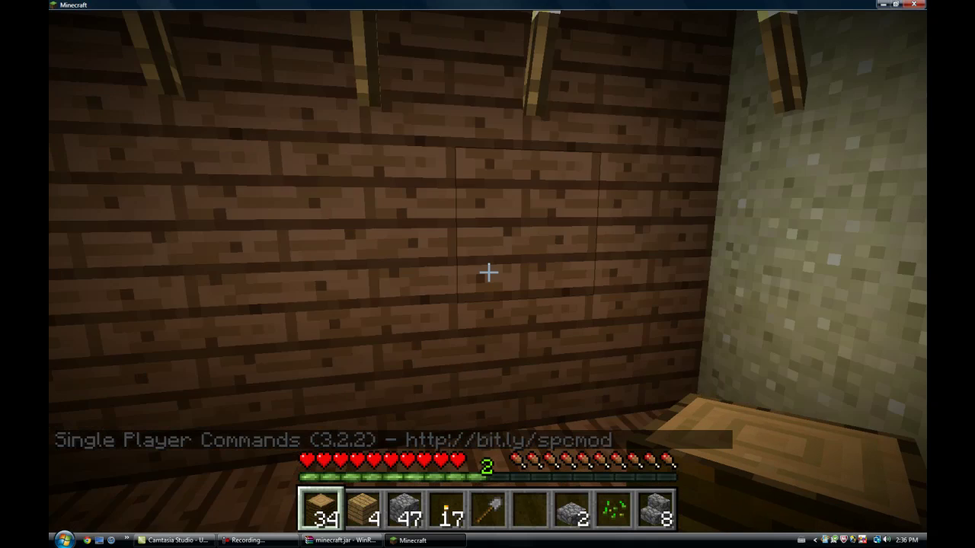
{"action": "key", "text": "w"}
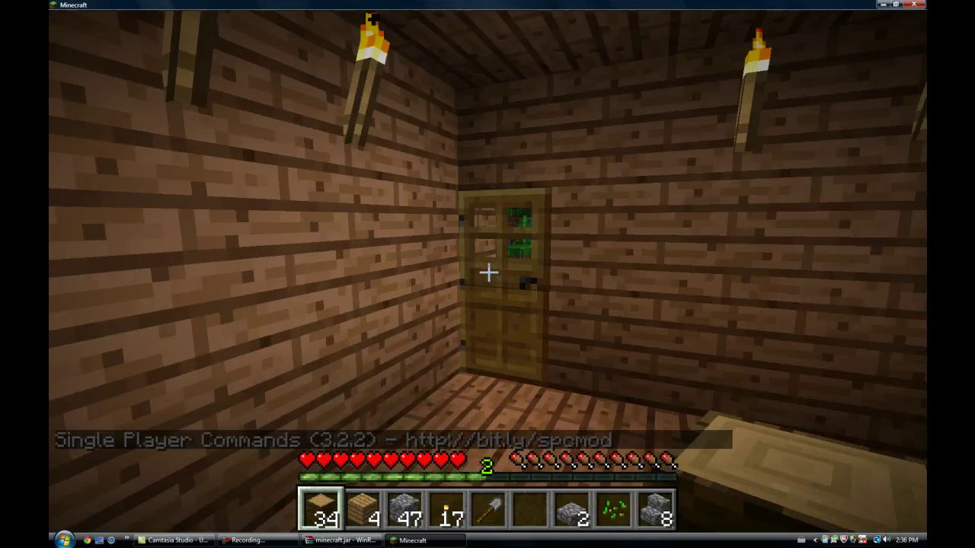
Open the wooden door and walk out of the house onto the grass beside the dirt ledge
{"action": "right_click", "coordinate": [488, 272]}
{"action": "key", "text": "w"}
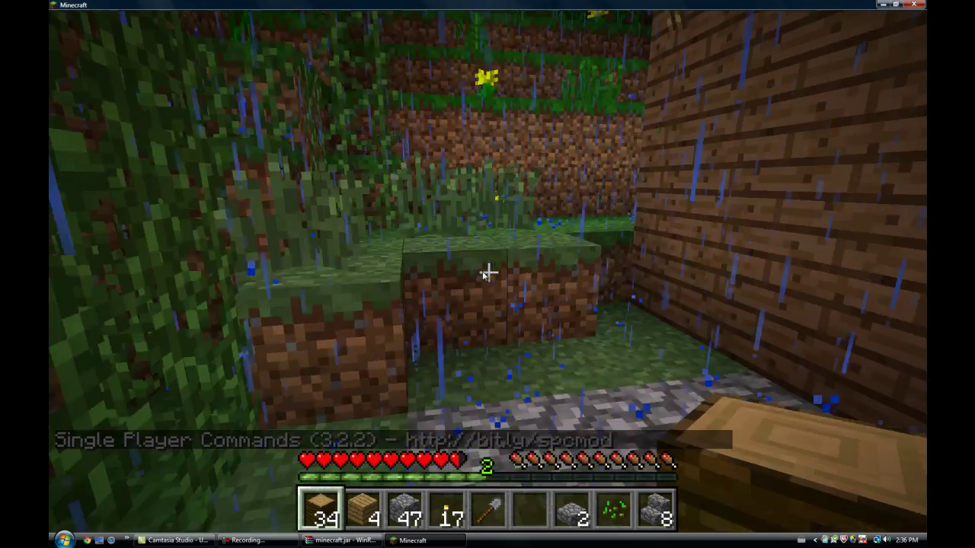
{"action": "key", "text": "w"}
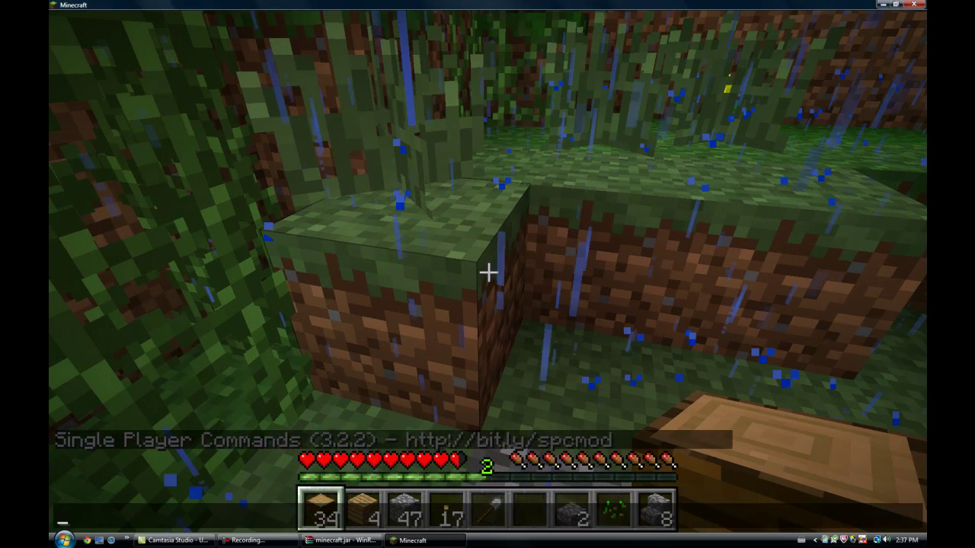
Turn on flying with a chat command and rise high above the clouds
{"action": "key", "text": "Return"}
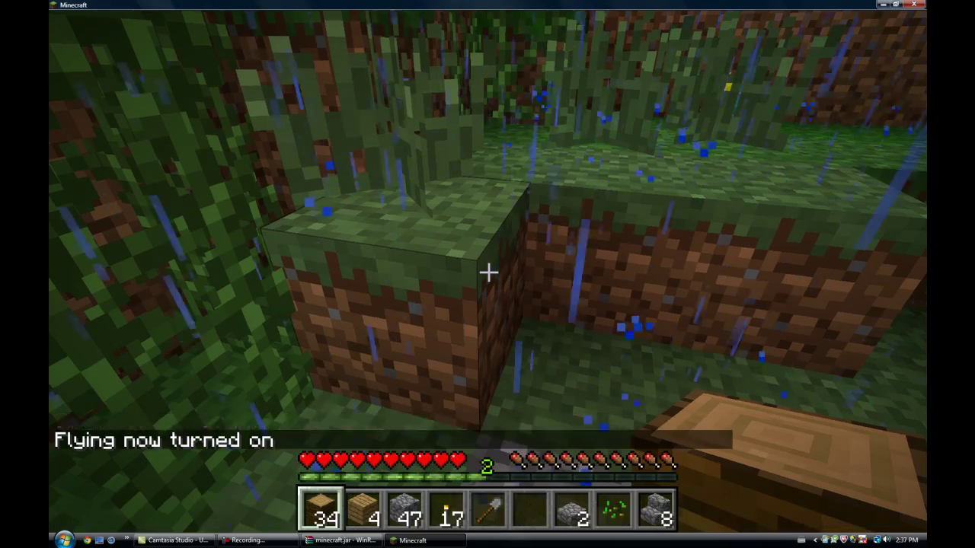
{"action": "key", "text": "space"}
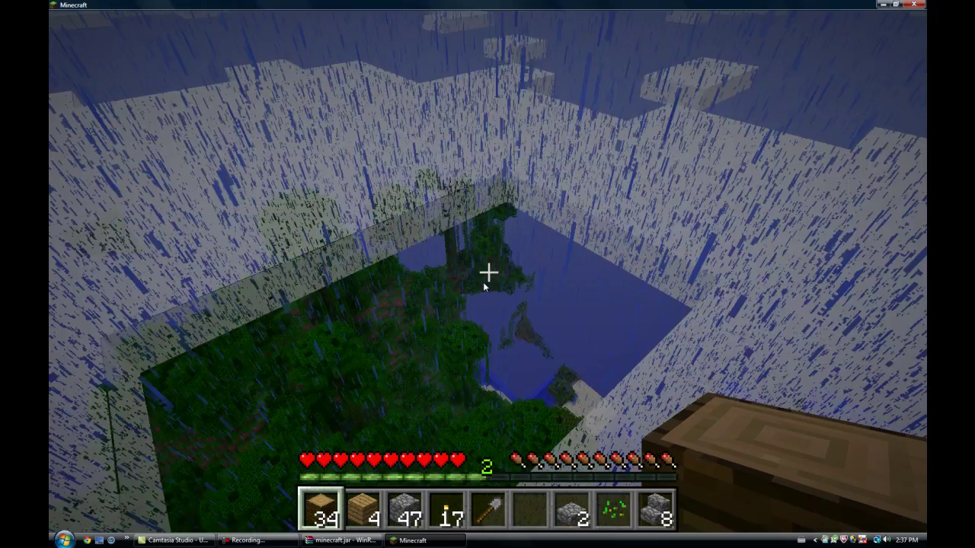
Run the command "cannon" while flying over the jungle
{"action": "key", "text": "t"}
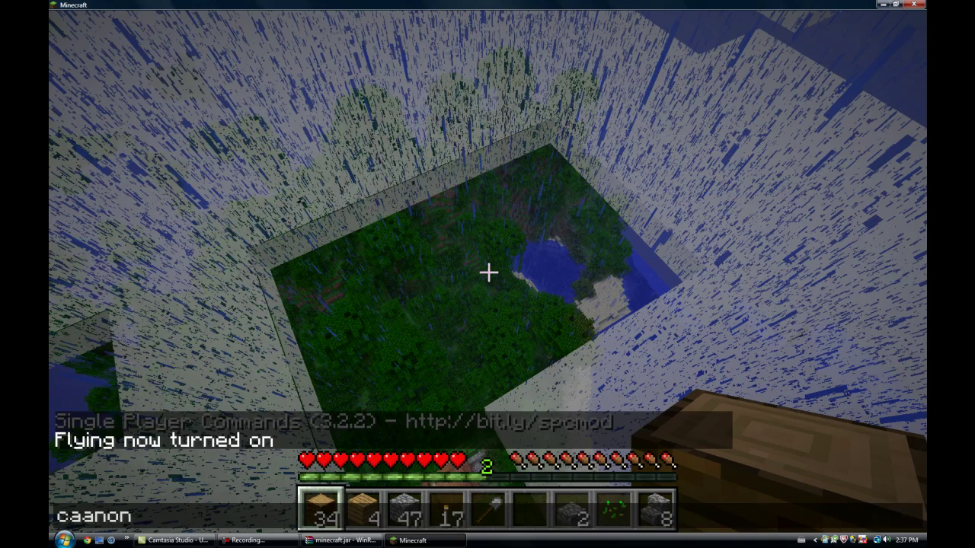
{"action": "key", "text": "Return"}
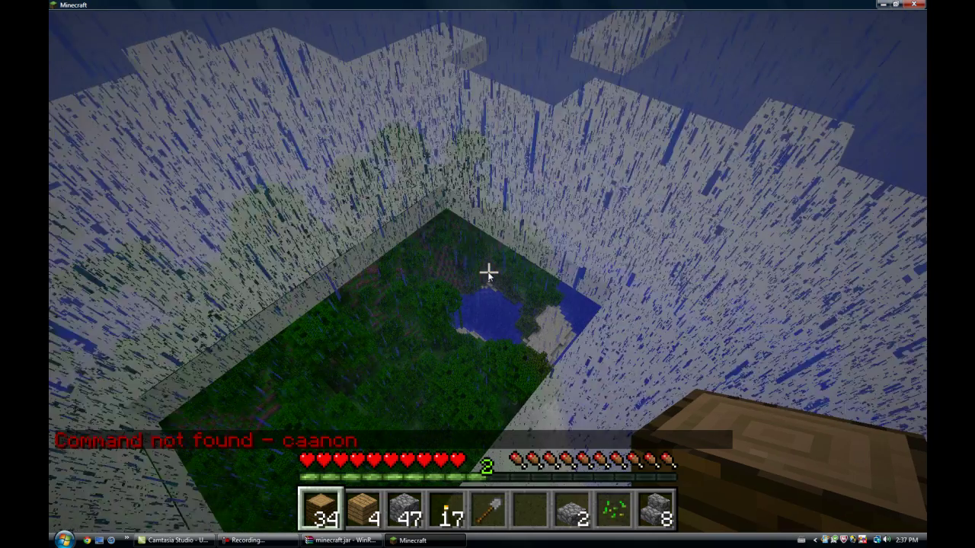
{"action": "key", "text": "f"}
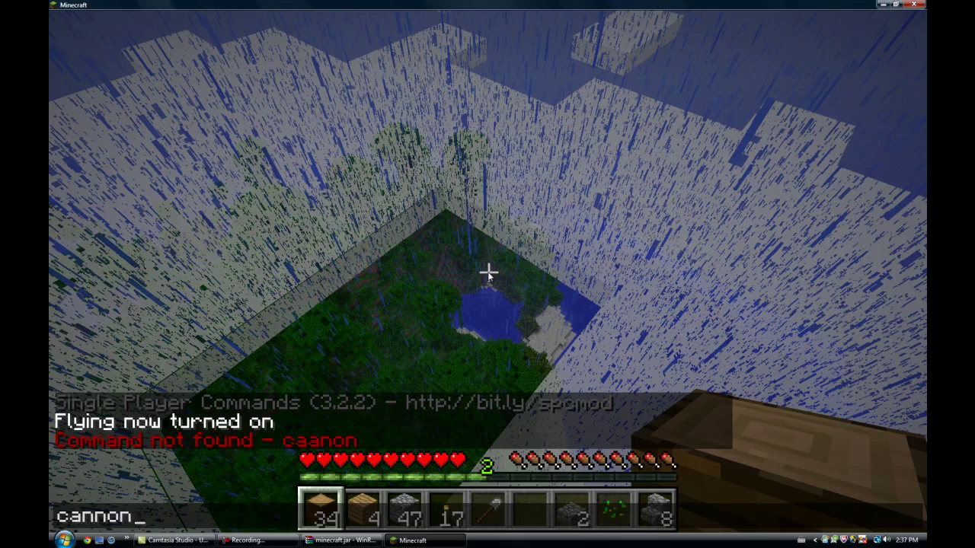
{"action": "key", "text": "Return"}
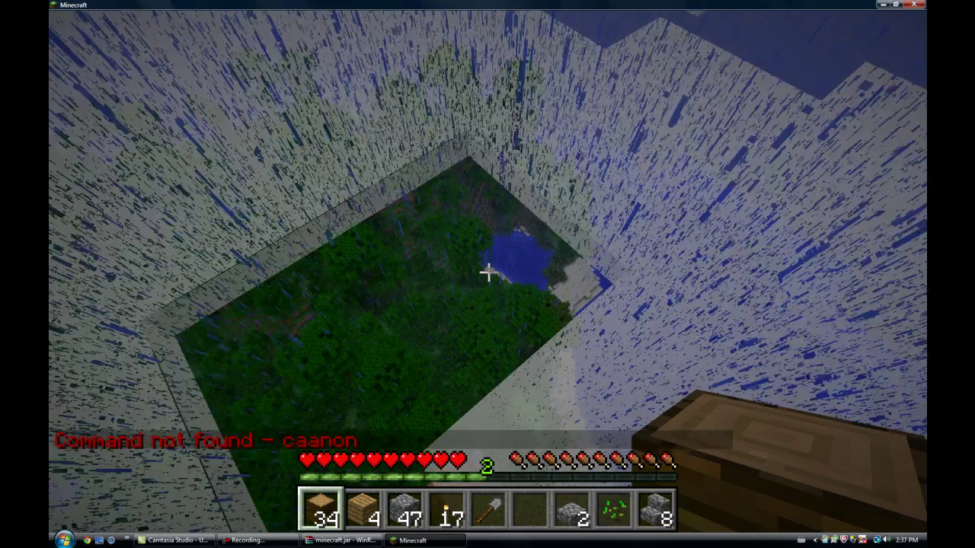
Switch to the empty hotbar slot and change the world to daytime with the command "time day"
{"action": "scroll", "coordinate": [487, 274], "scroll_direction": "down", "scroll_amount": 6}
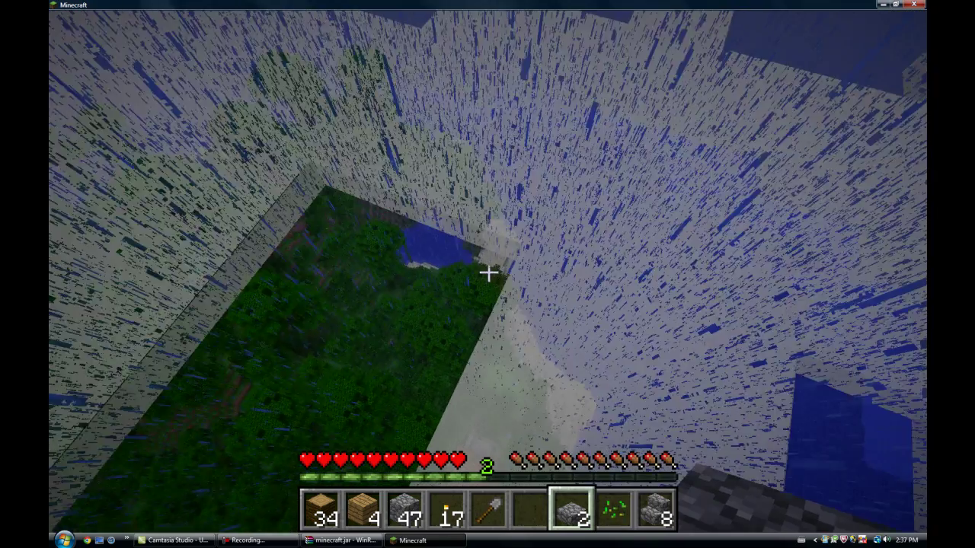
{"action": "scroll", "coordinate": [488, 272], "scroll_direction": "down", "scroll_amount": 1}
{"action": "scroll", "coordinate": [488, 272], "scroll_direction": "up", "scroll_amount": 2}
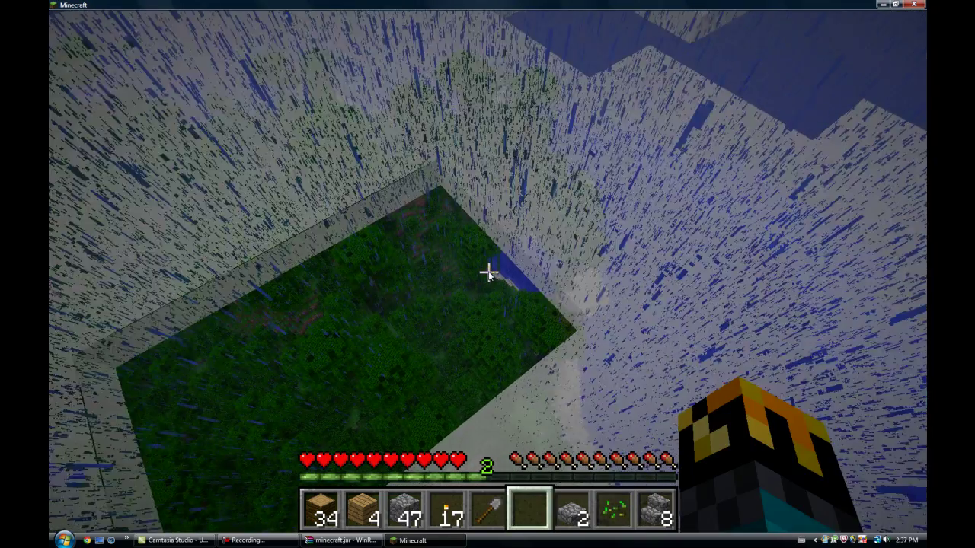
{"action": "key", "text": "t"}
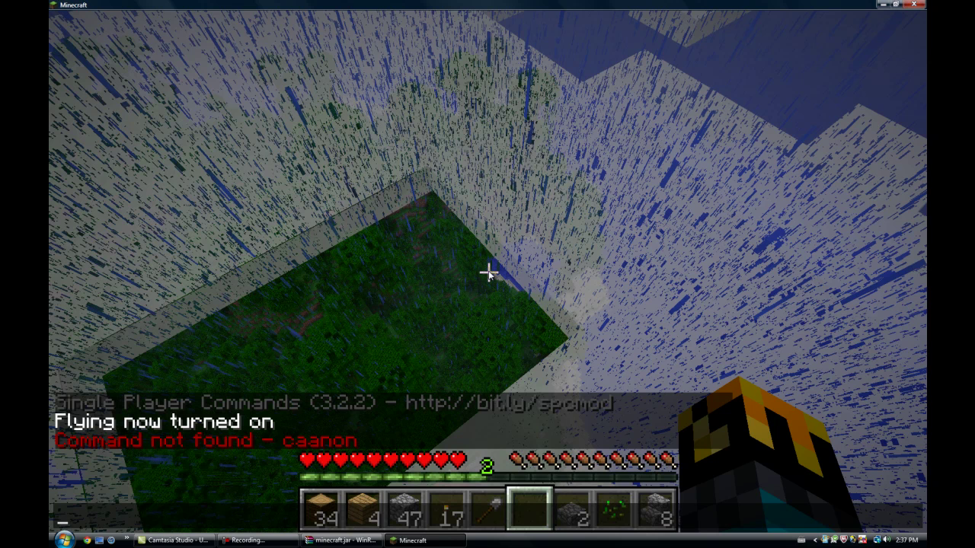
{"action": "type", "text": "me day"}
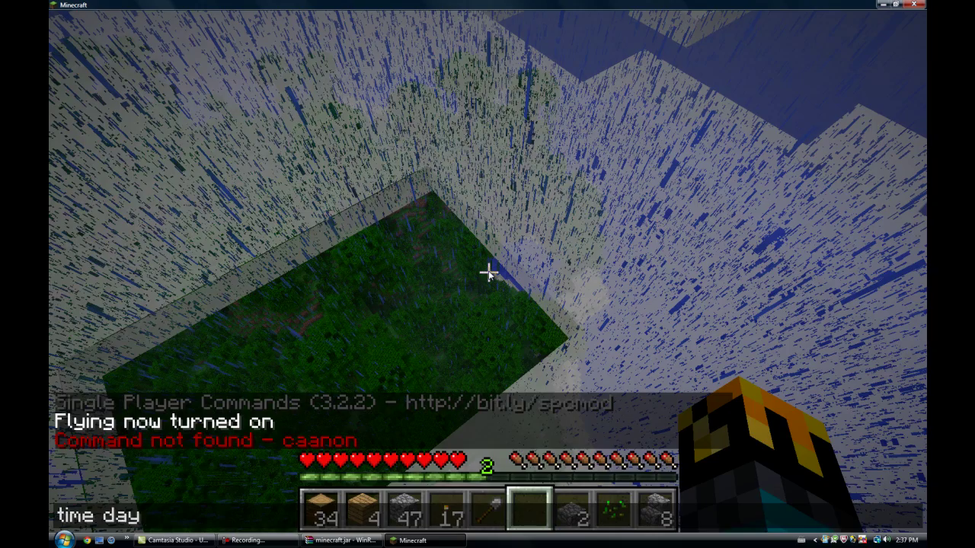
{"action": "key", "text": "Return"}
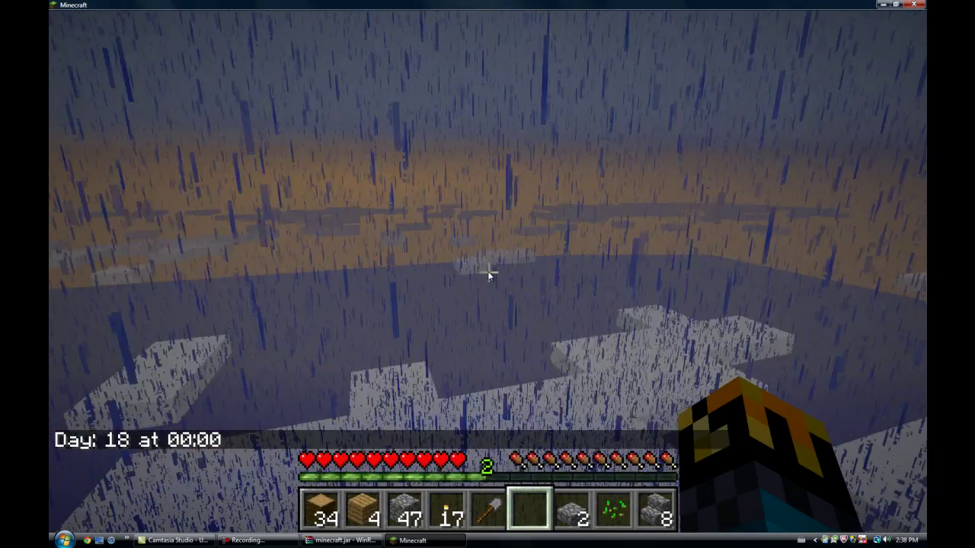
Turn off the rain with the command "weather rain"
{"action": "type", "text": "t"}
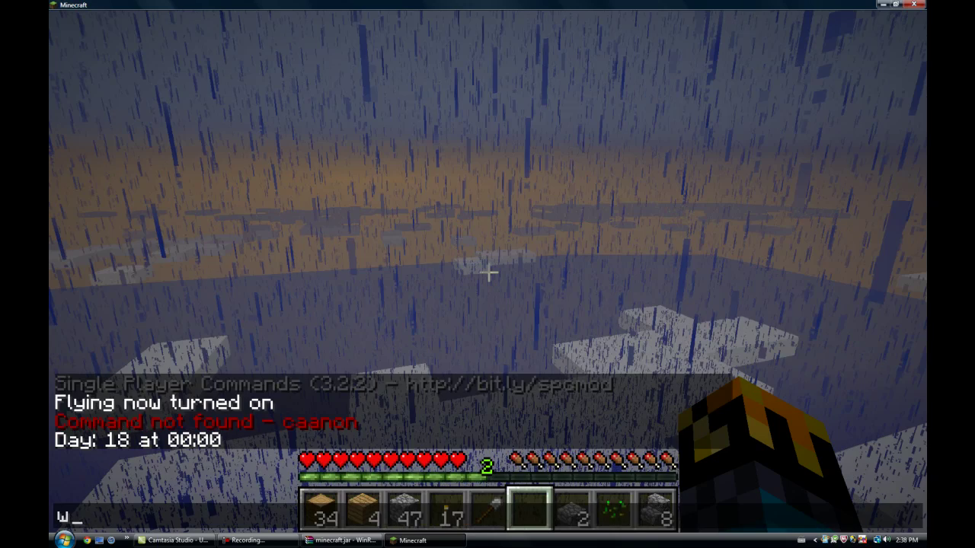
{"action": "type", "text": "weather"}
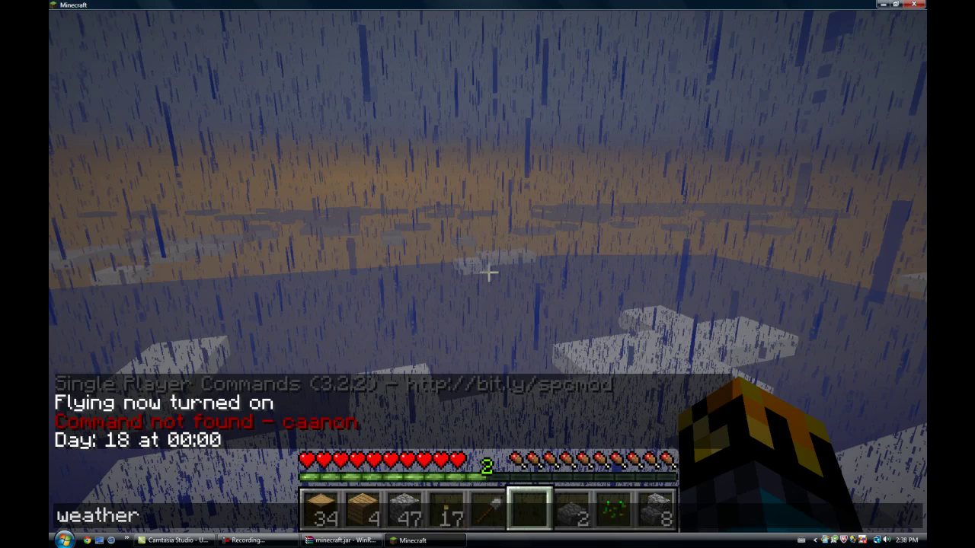
{"action": "type", "text": " rain"}
{"action": "key", "text": "Return"}
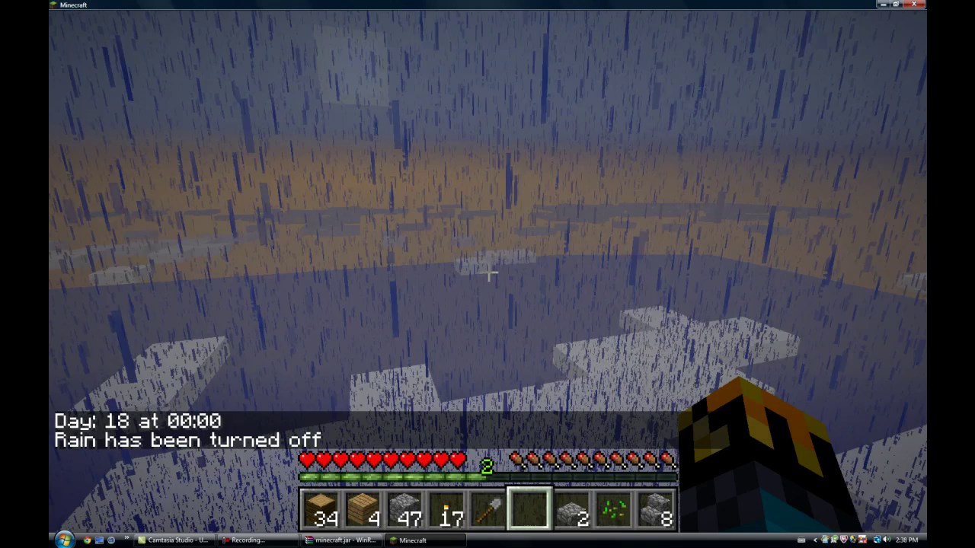